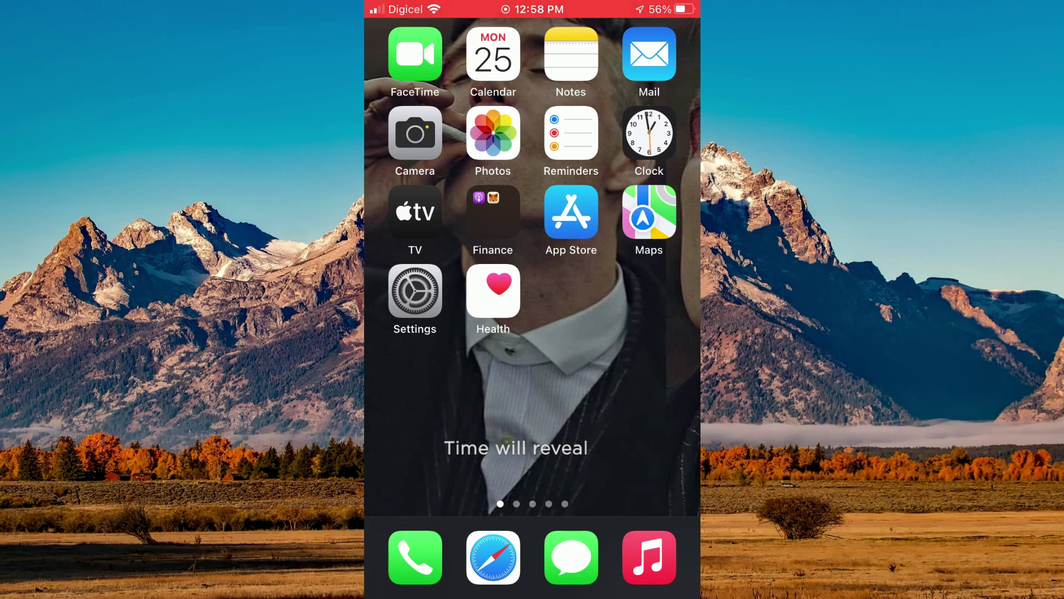
# Step: Launch Settings and go into the General section
pyautogui.click(415, 290)
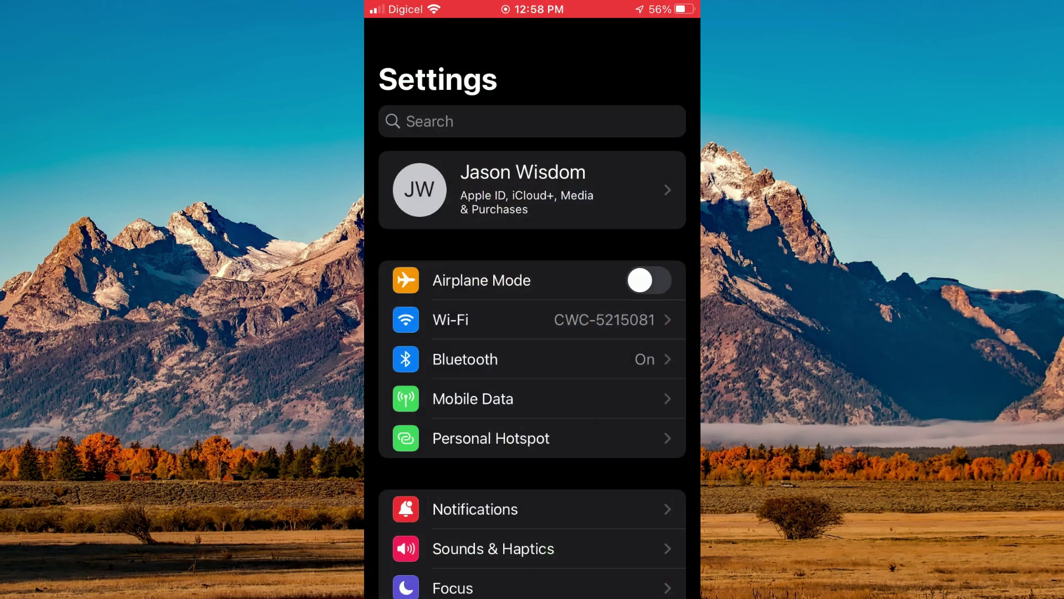
pyautogui.scroll(-5, 532, 374)
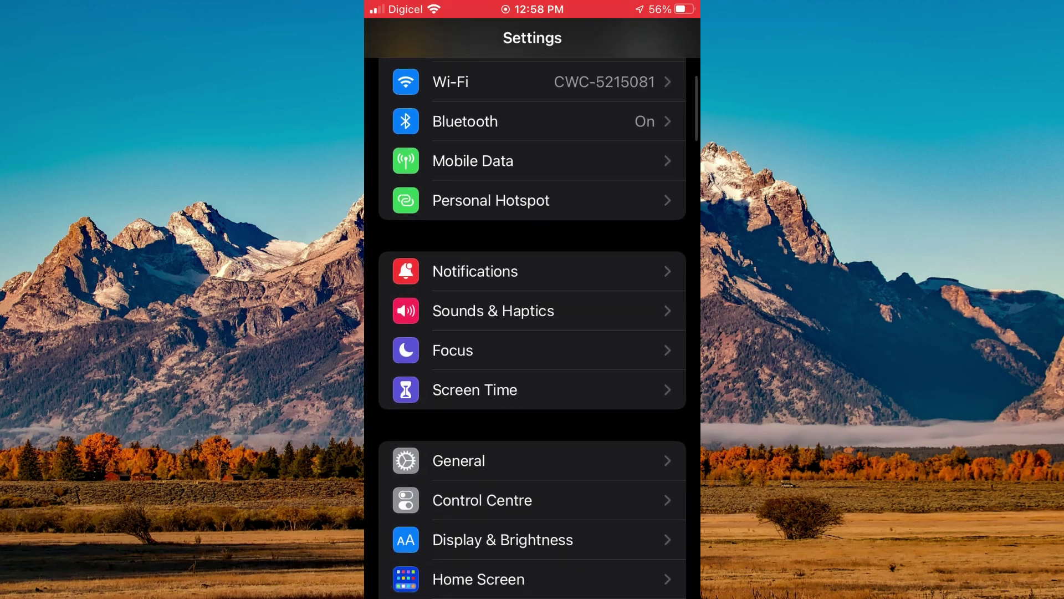
pyautogui.click(533, 461)
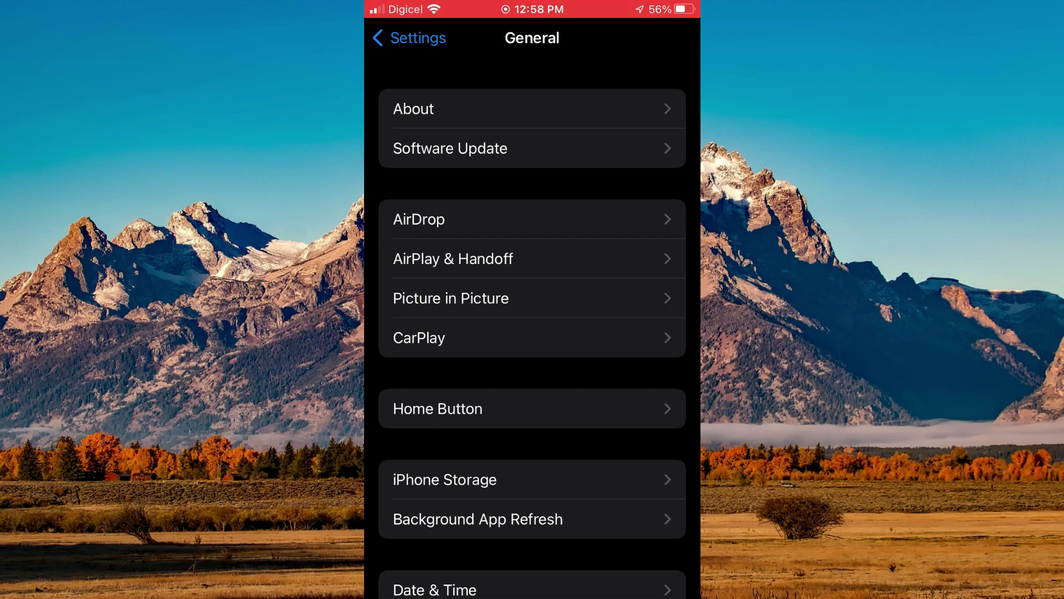
# Step: Open Picture in Picture settings and confirm Start PiP Automatically is on
pyautogui.click(533, 298)
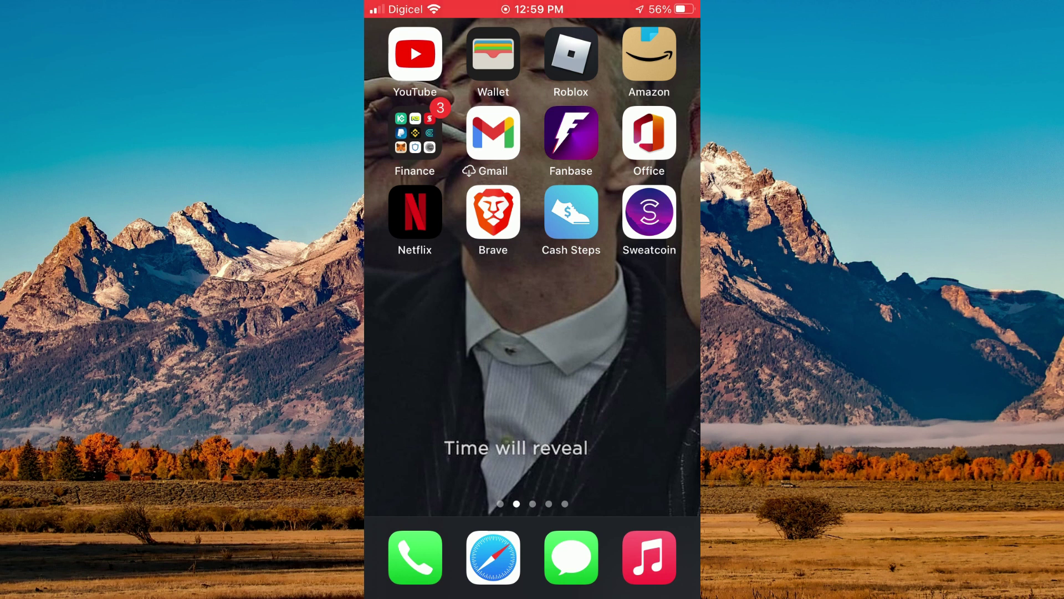
# Step: Launch the Brave browser from the home screen
pyautogui.click(493, 212)
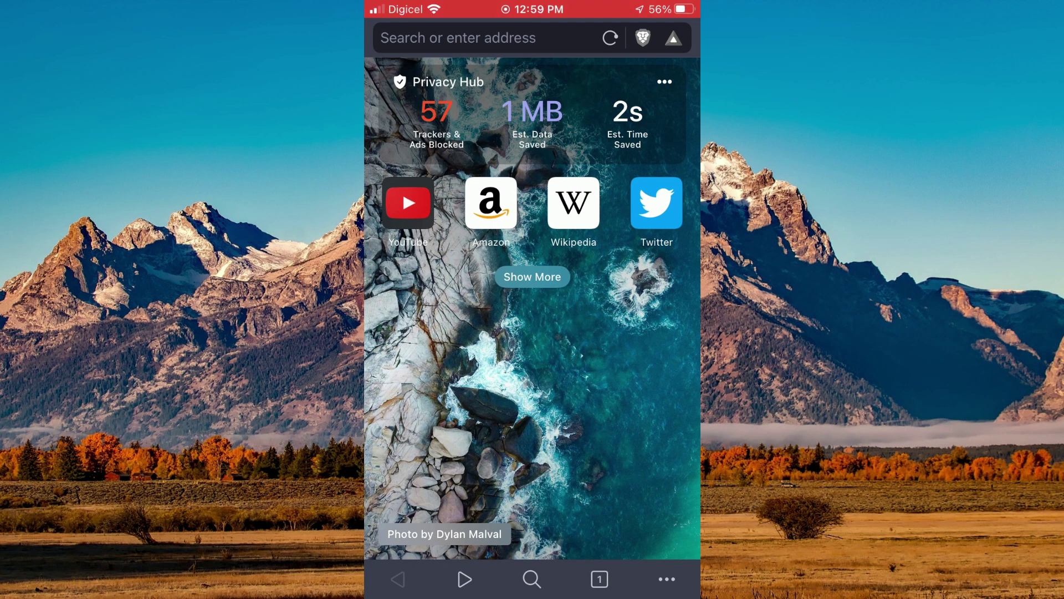
# Step: Go to YouTube and start 'Removal of Special Effects (SFX) | Makeup vs No Makeup'
pyautogui.click(409, 203)
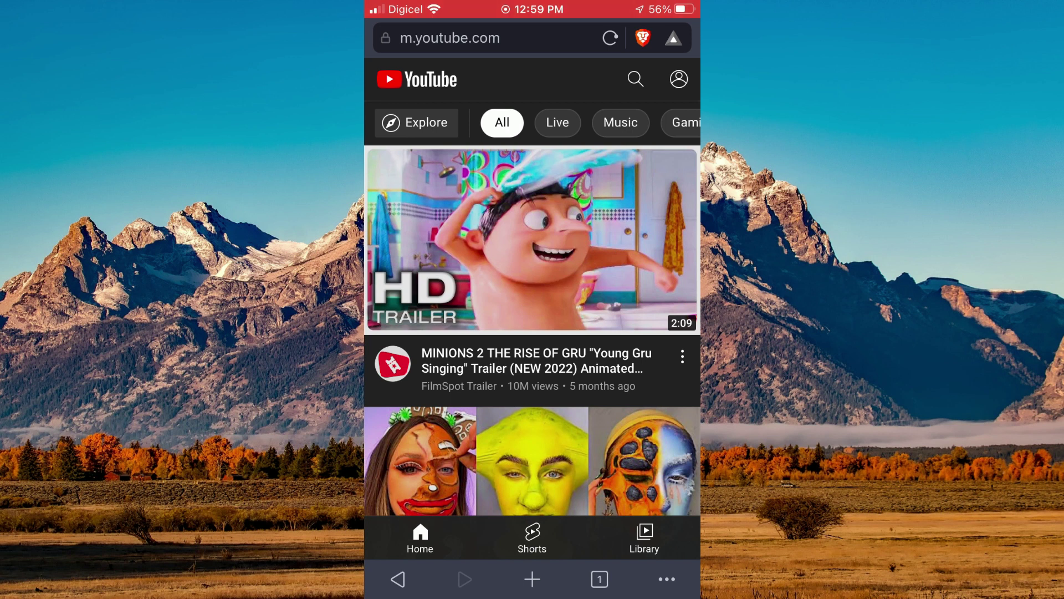
pyautogui.scroll(-4, 532, 332)
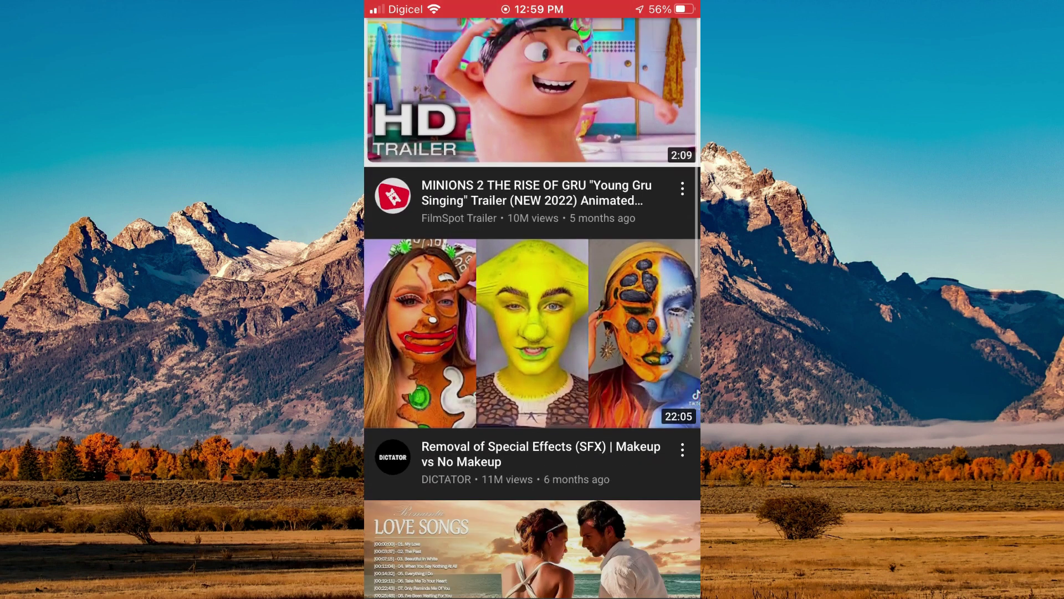
pyautogui.click(533, 333)
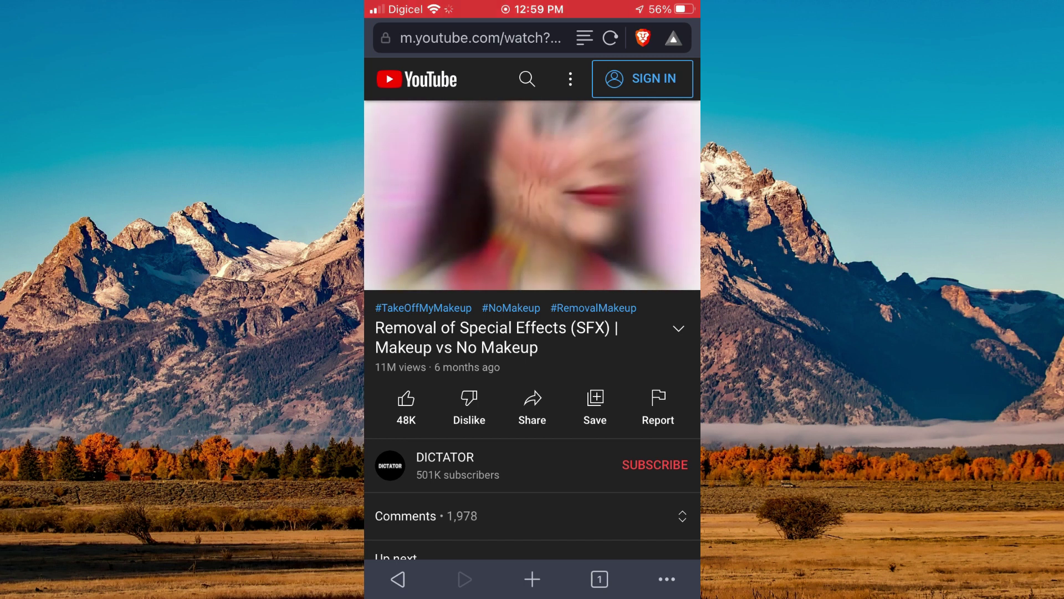
# Step: Bring up the makeup removal video's playback controls to start playback
pyautogui.click(532, 195)
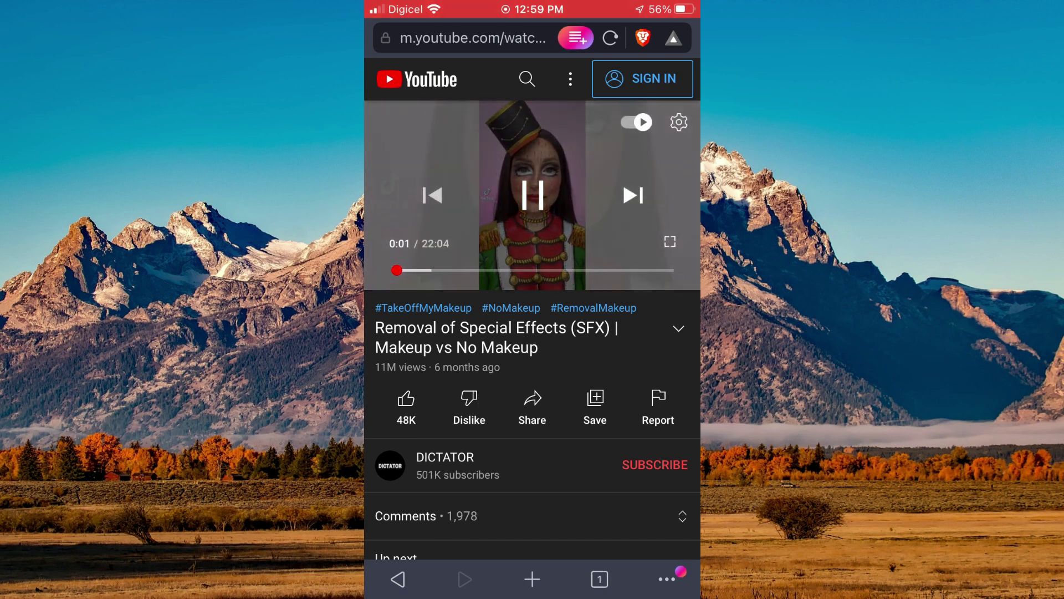